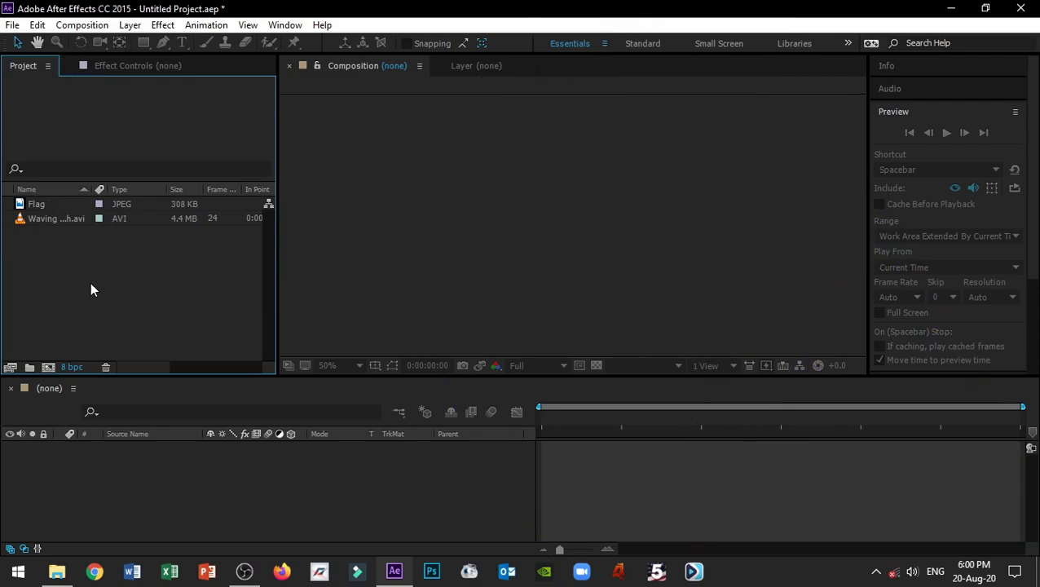
Create a composition named 'Waving' with the HDTV 1080 29.97 preset, 1920×1080, 10 seconds
right_click(91, 282)
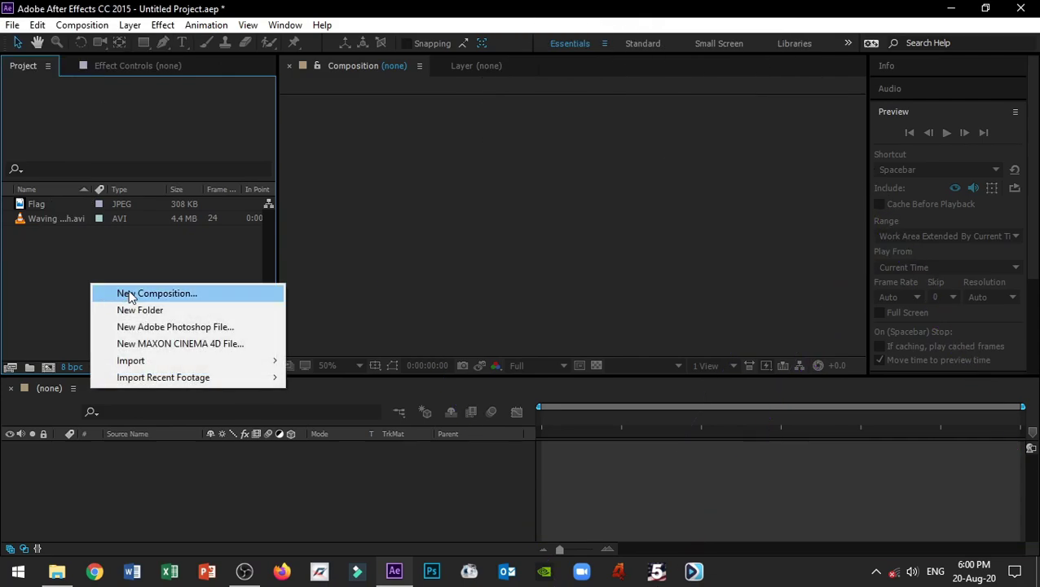
left_click(129, 291)
type("Waving")
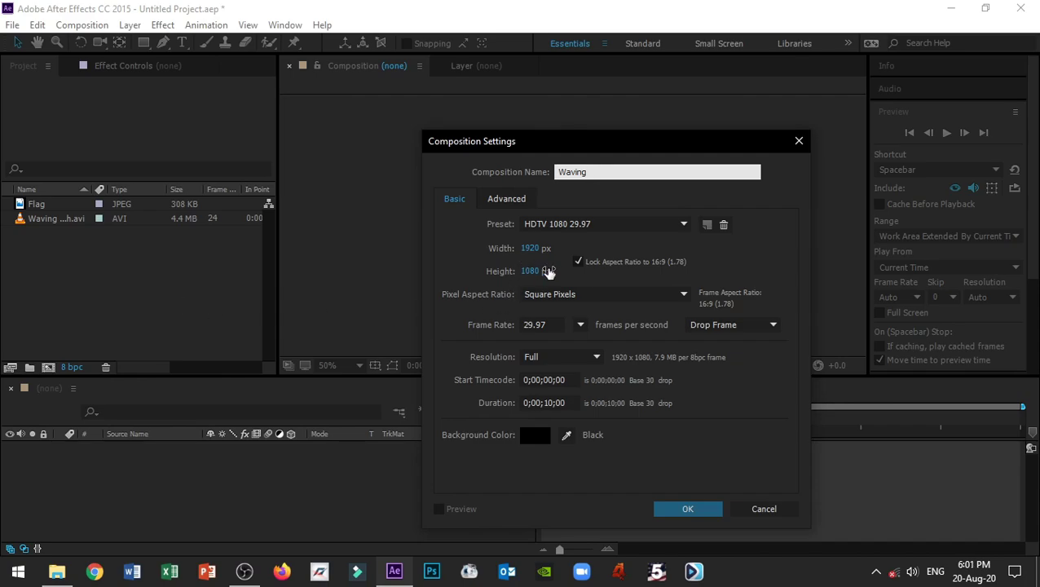
left_click(714, 507)
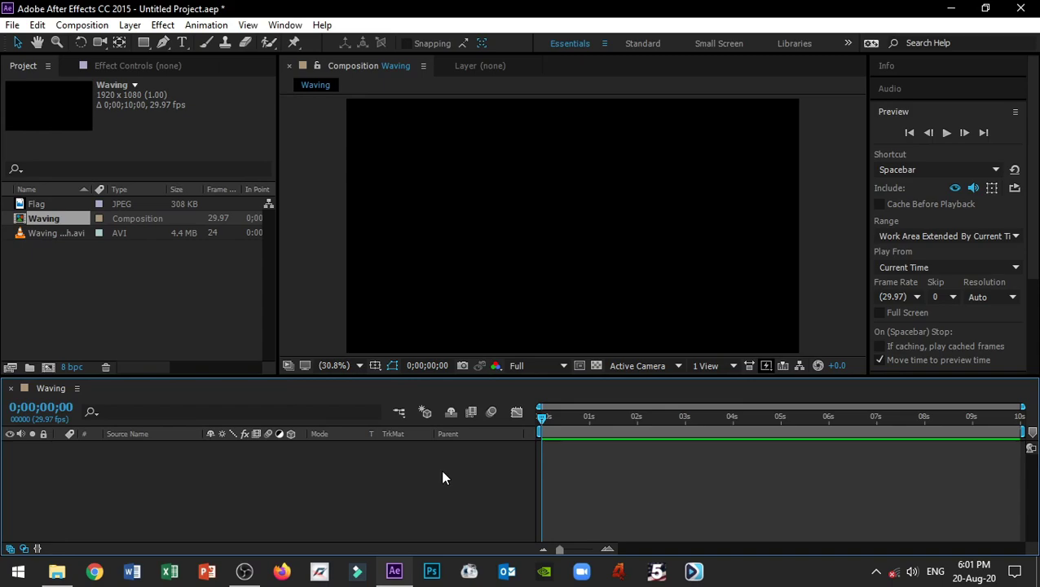
left_click(186, 299)
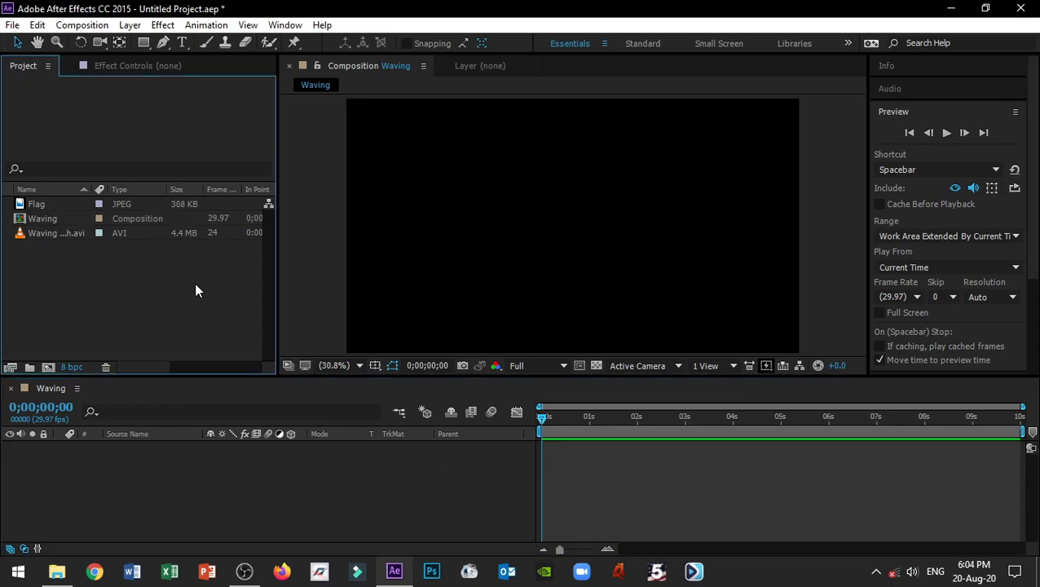
double_click(45, 205)
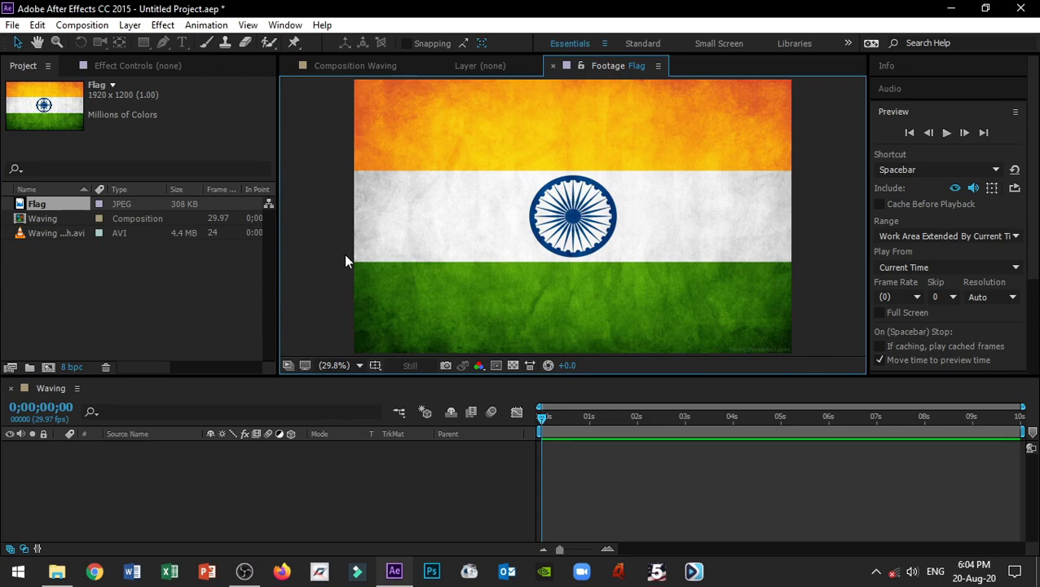
double_click(57, 233)
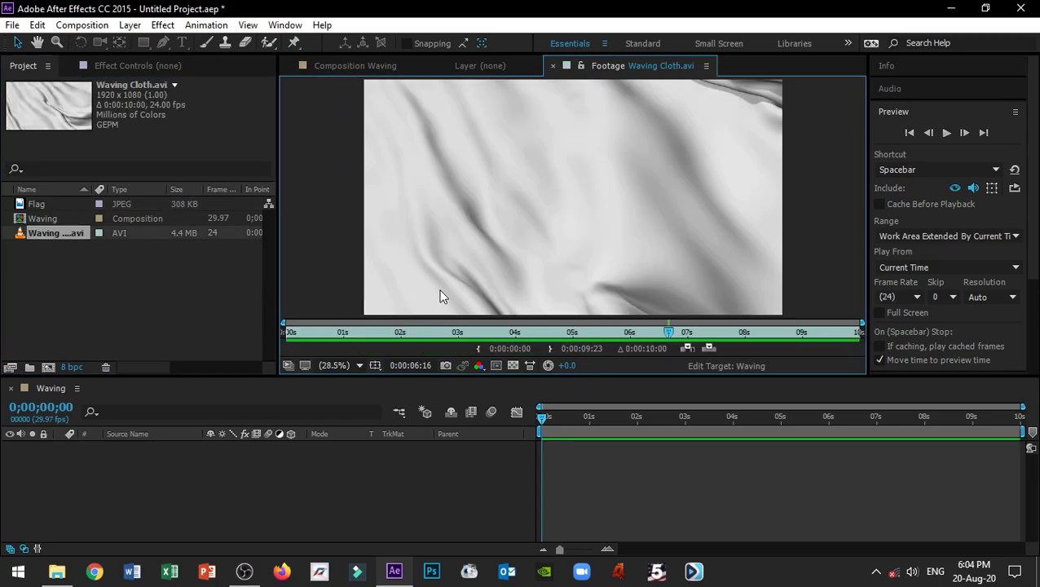
key("space")
key("space")
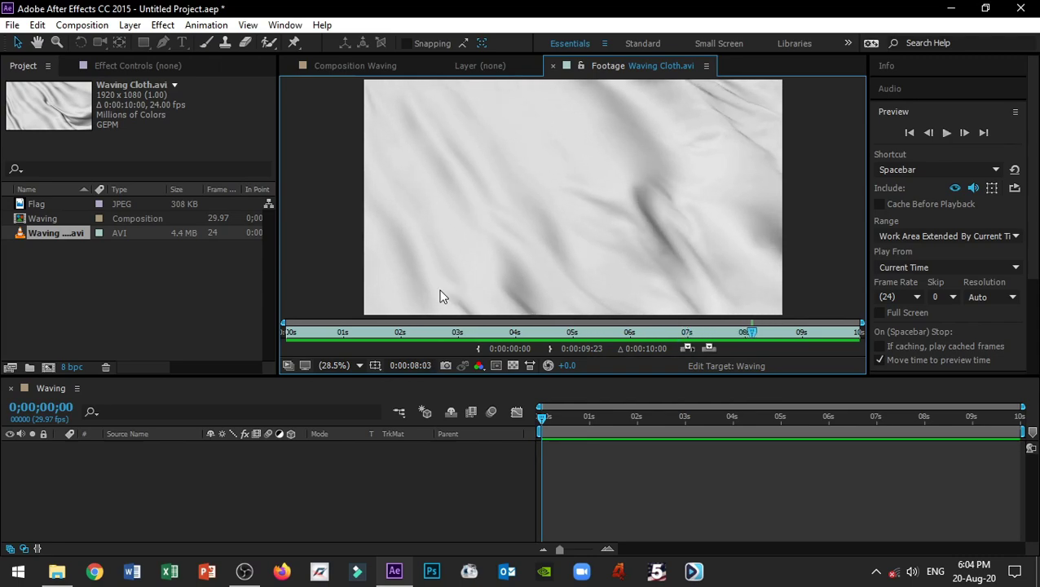
key("space")
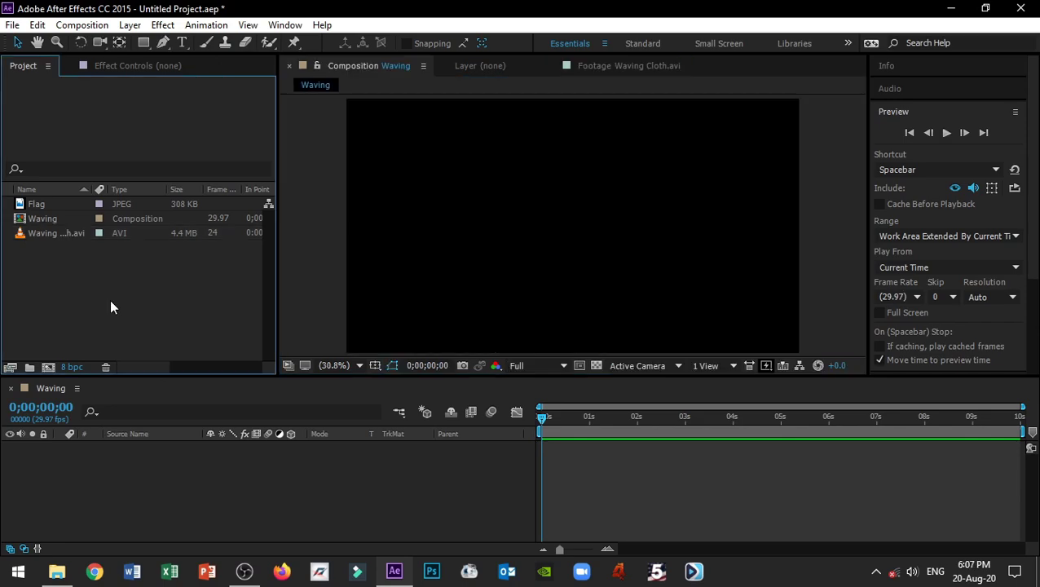
Add the Flag image to Waving, with Waving Cloth.avi layered beneath it
left_click_drag(63, 203, 118, 464)
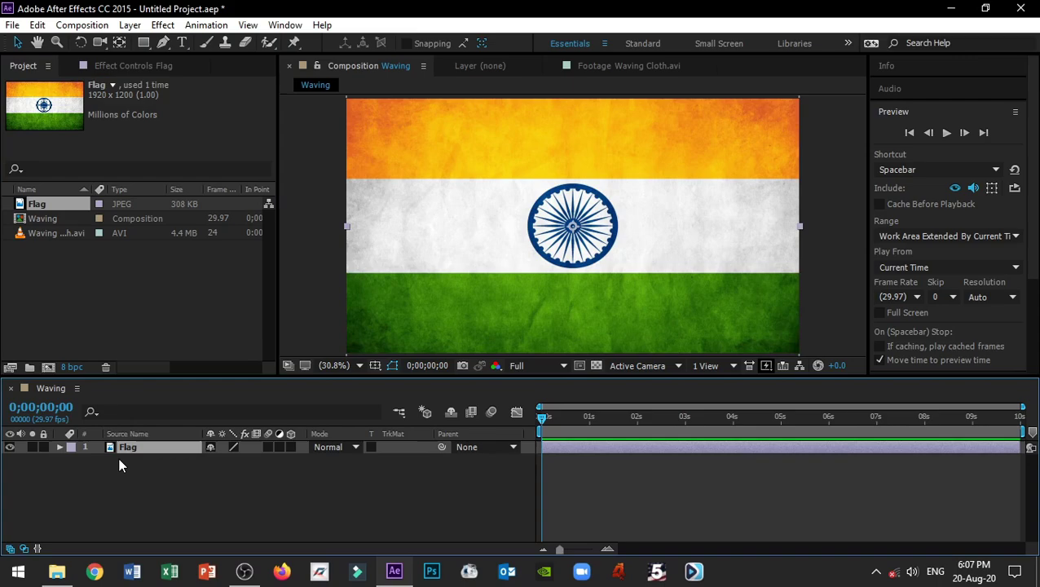
left_click(81, 289)
left_click_drag(58, 229, 143, 480)
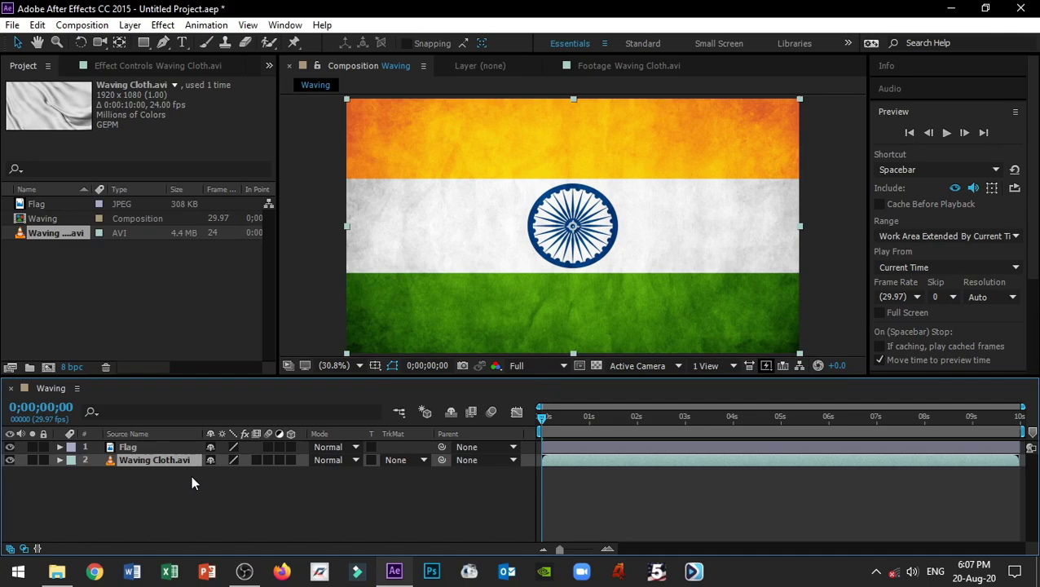
Set the Flag layer's blend mode to Multiply and preview the result
left_click(163, 447)
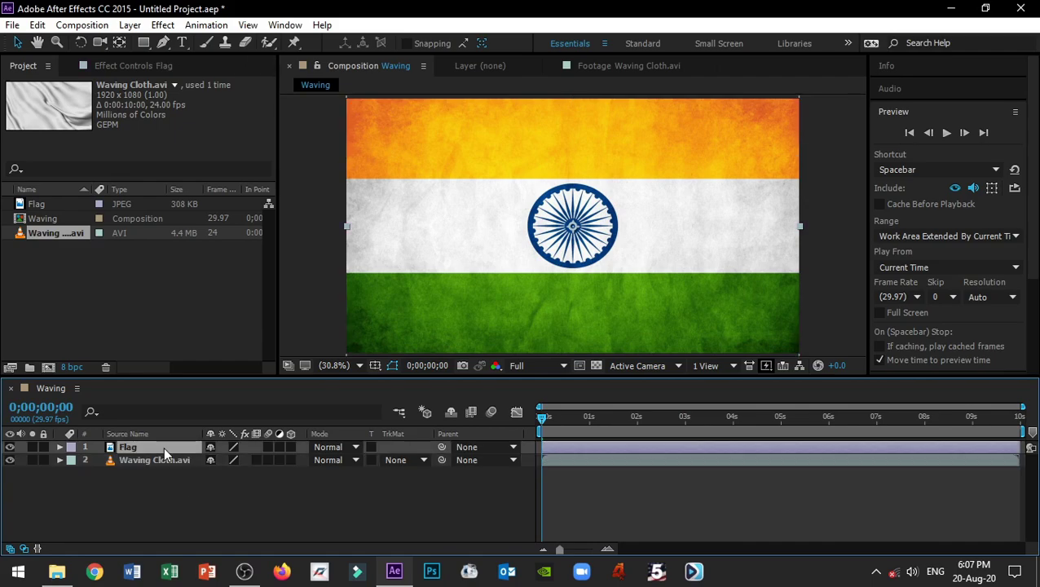
left_click(328, 446)
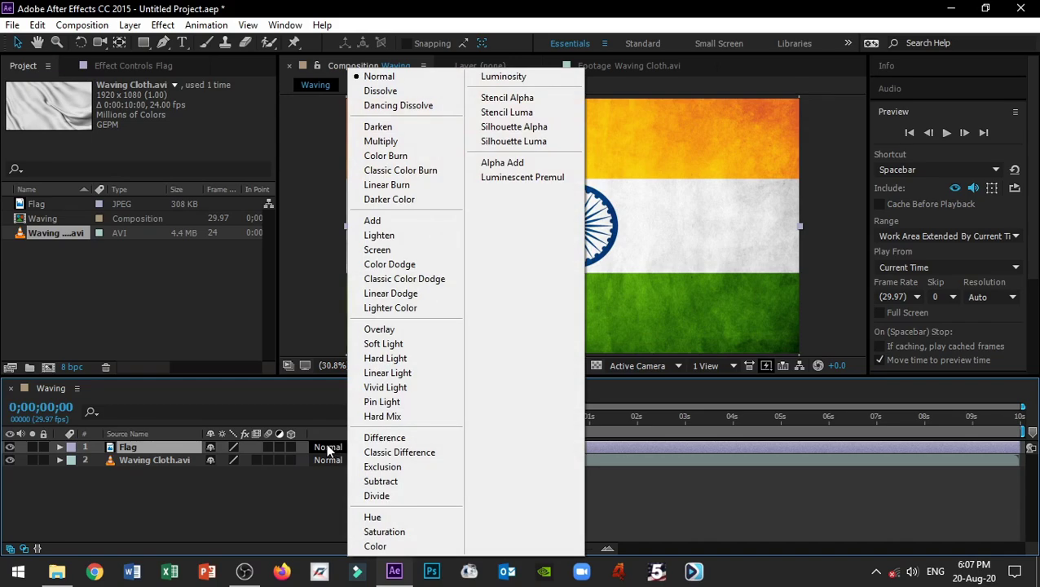
left_click(398, 143)
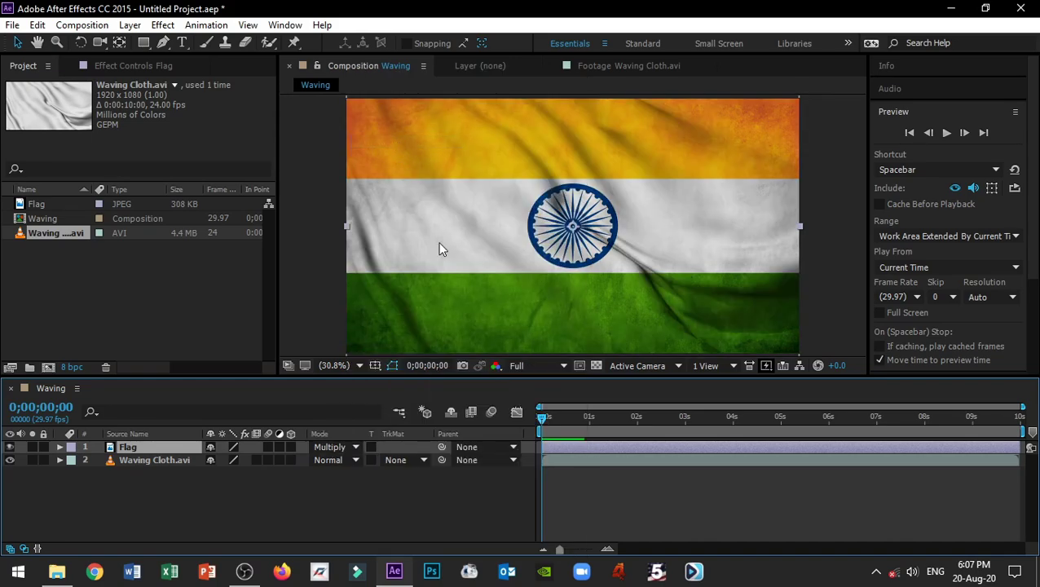
left_click(624, 503)
key("space")
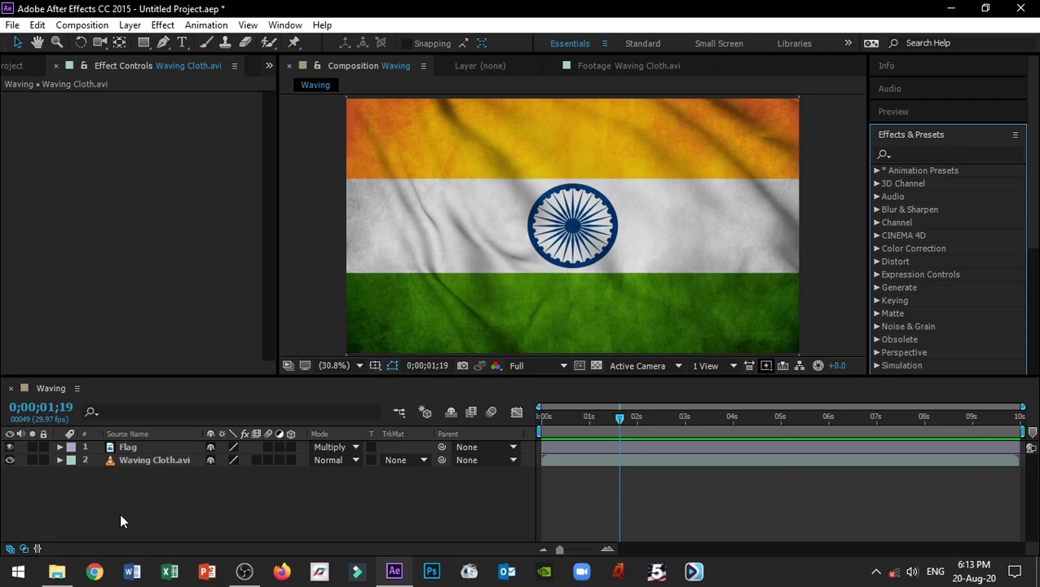
Hide the Flag layer and apply Gaussian Blur to Waving Cloth.avi
left_click(128, 448)
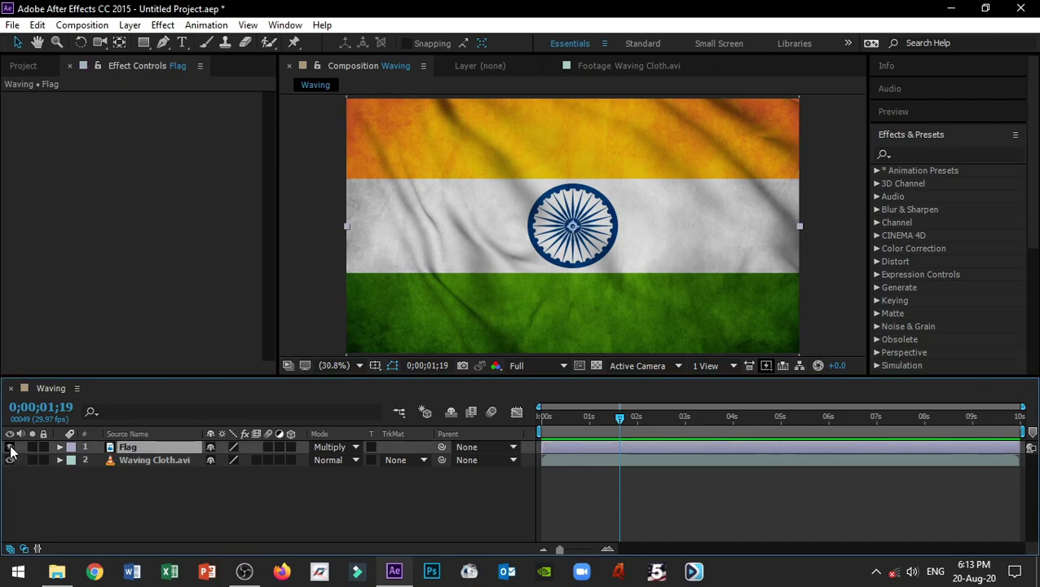
left_click(9, 447)
left_click(144, 463)
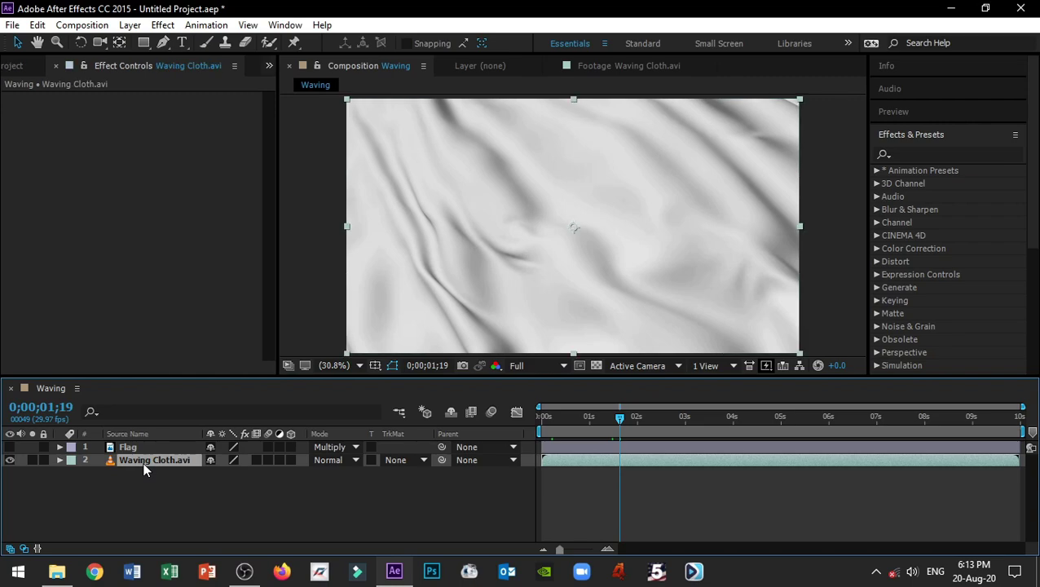
left_click(926, 153)
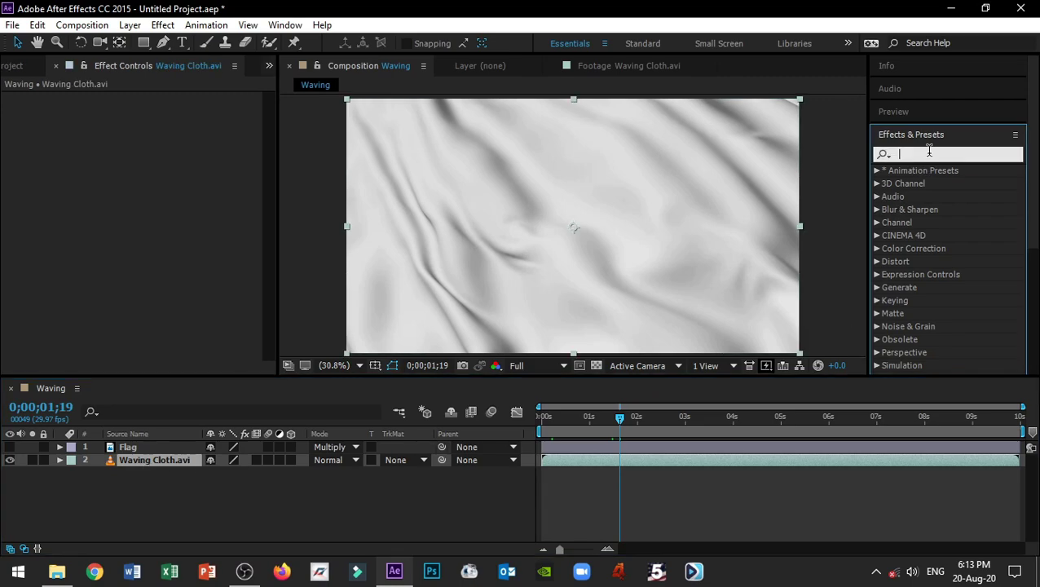
type("gaus")
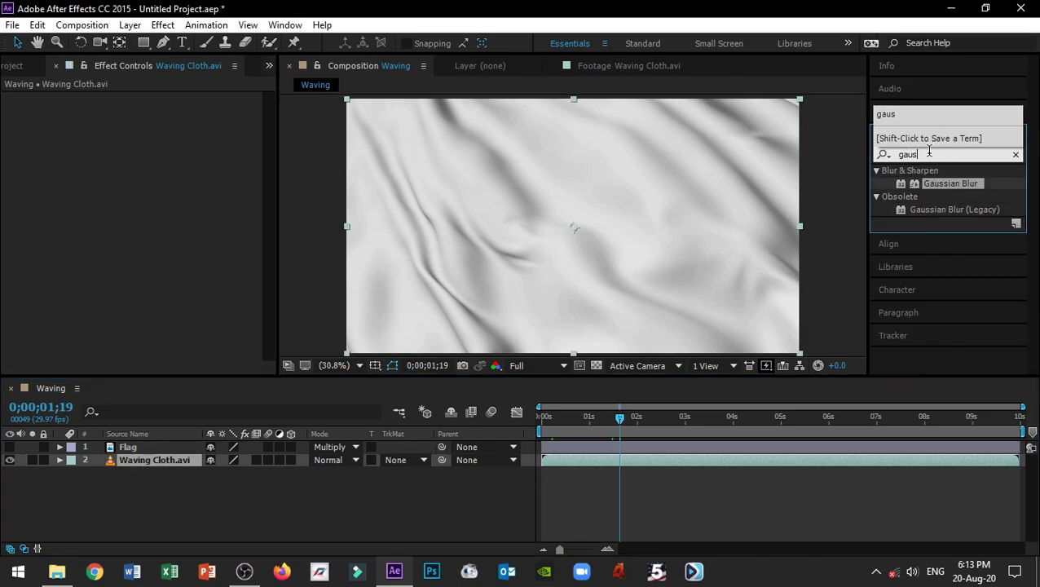
left_click_drag(951, 184, 159, 459)
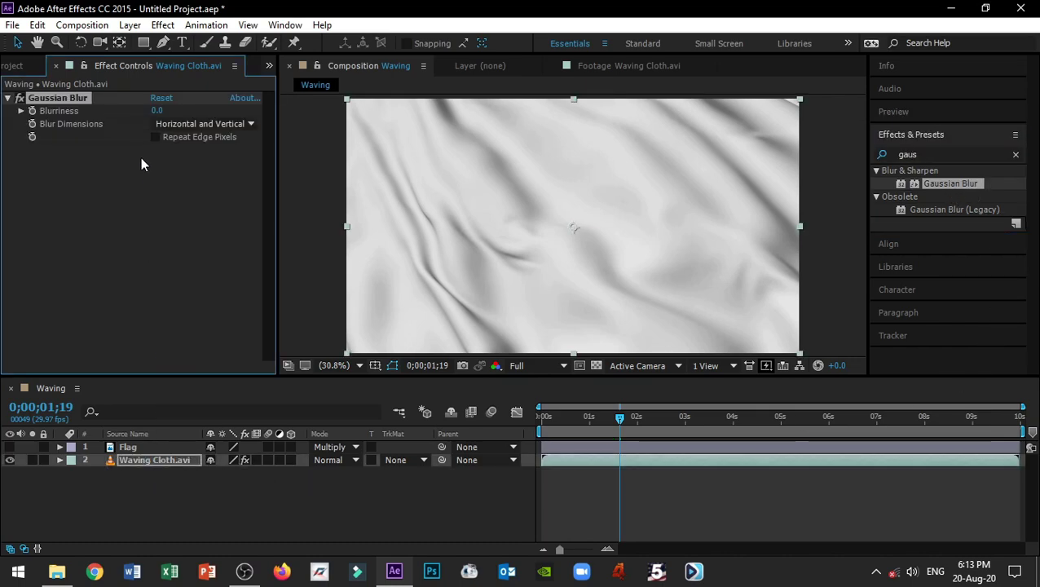
Set Gaussian Blur's Blurriness to 25 and enable Repeat Edge Pixels
left_click_drag(155, 111, 383, 121)
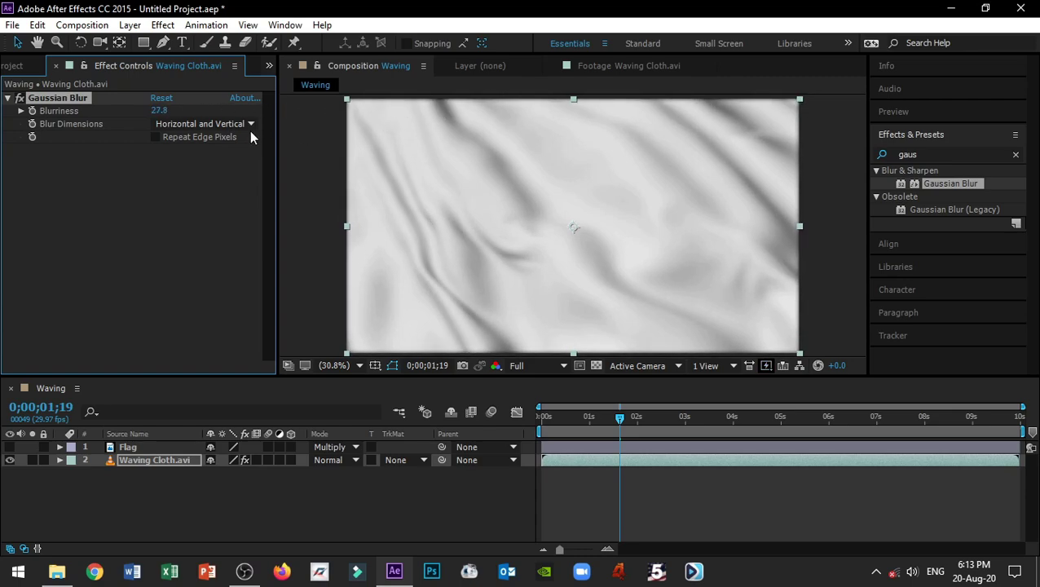
left_click(155, 111)
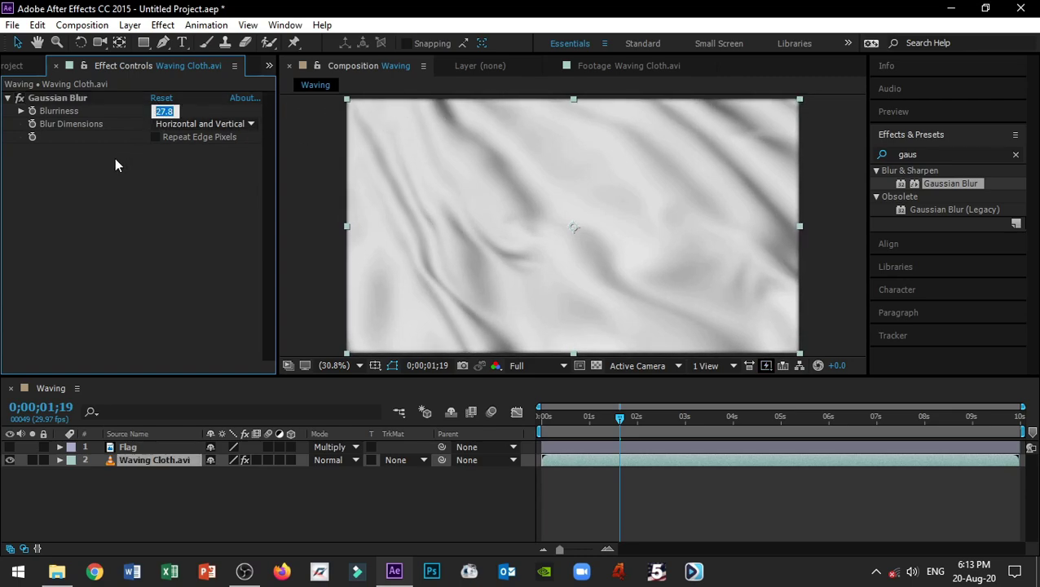
type("25")
key("Return")
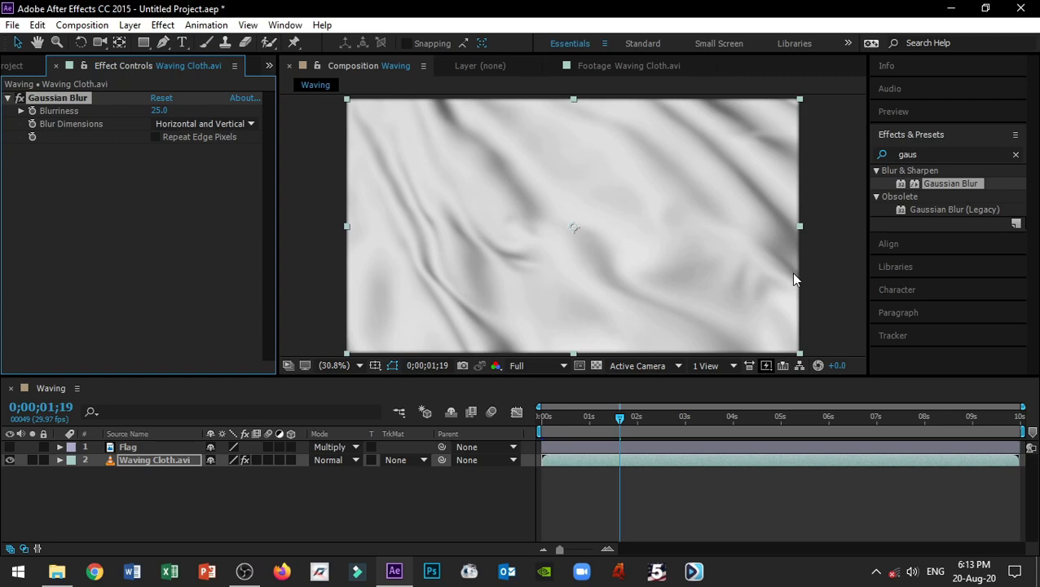
left_click(156, 137)
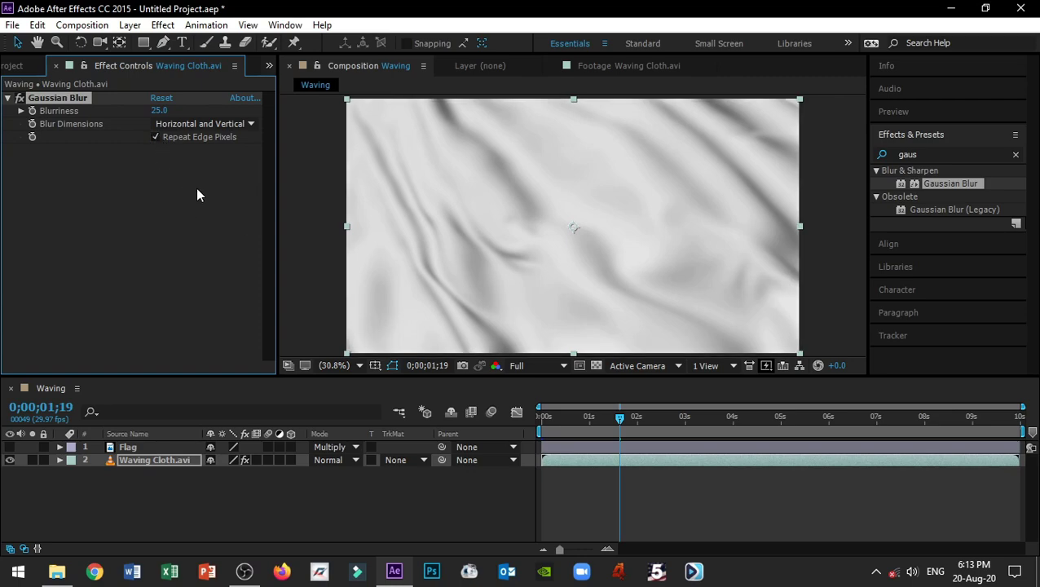
left_click(1015, 154)
left_click(982, 154)
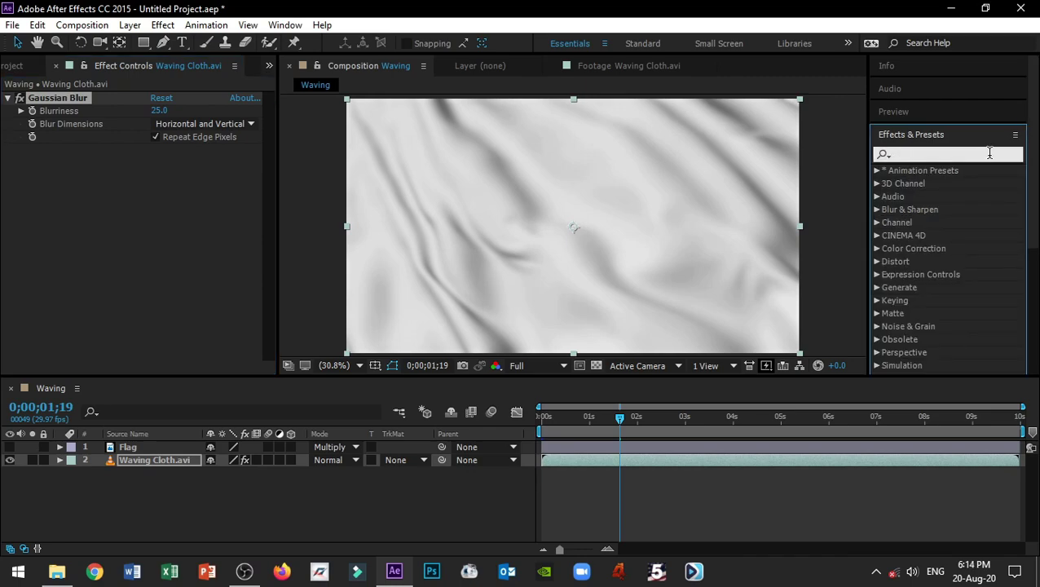
Apply Levels to Waving Cloth.avi at Input Black 132, Input White 231, and unhide Flag
type("leve")
left_click_drag(922, 248, 131, 269)
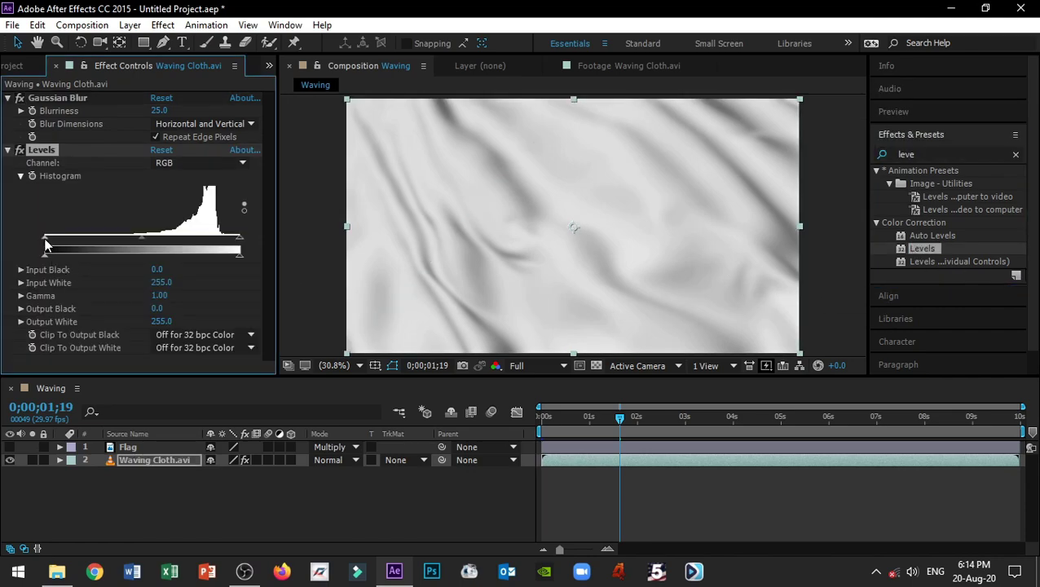
left_click_drag(46, 242, 129, 243)
left_click_drag(236, 243, 221, 242)
mouse_move(130, 242)
left_mouse_down()
mouse_move(177, 241)
mouse_move(145, 243)
left_mouse_up()
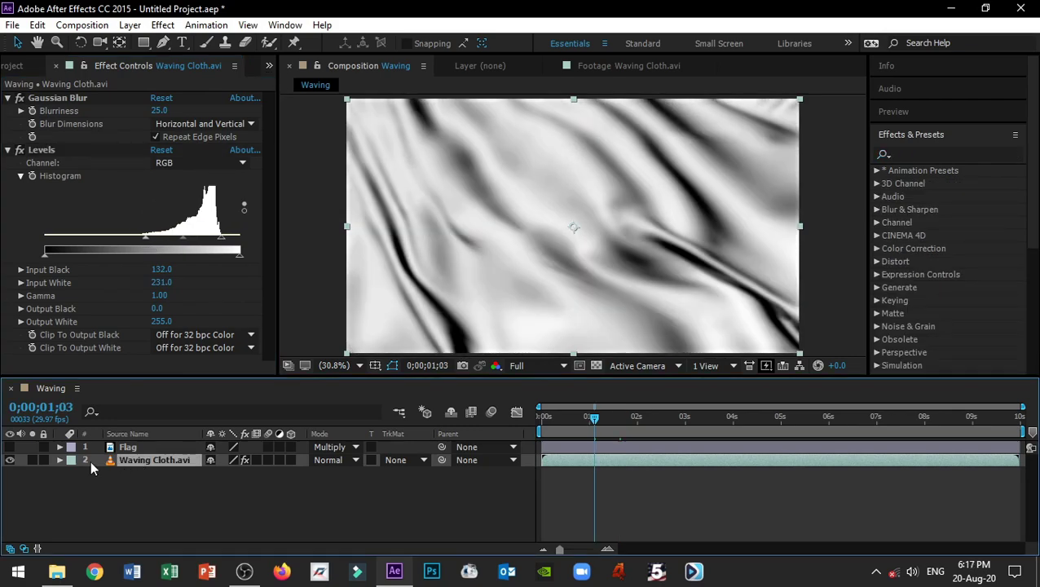
left_click(10, 448)
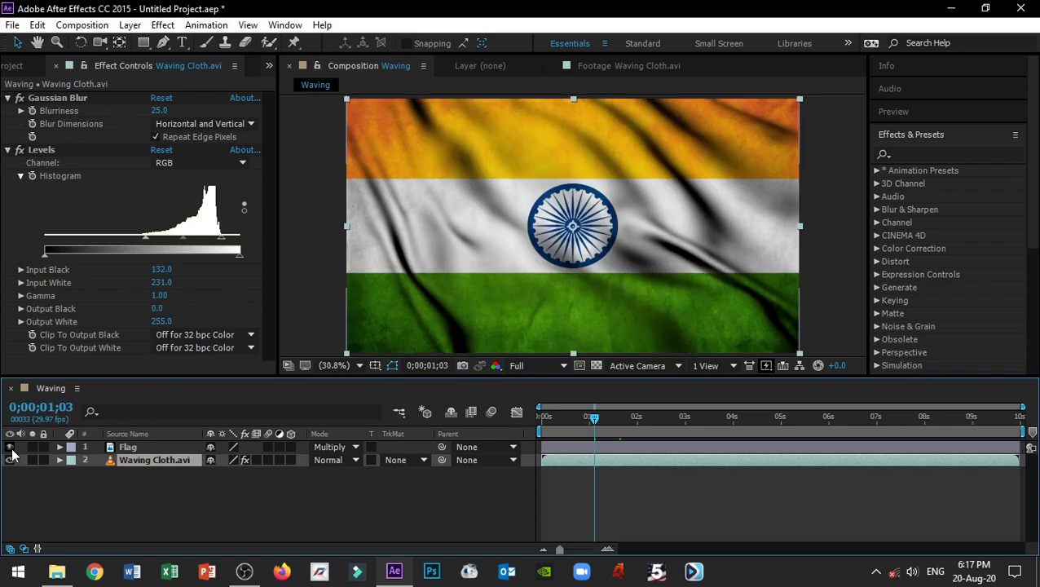
Apply Displacement Map to the Flag layer, using Waving Cloth.avi as the displacement layer
left_click(172, 447)
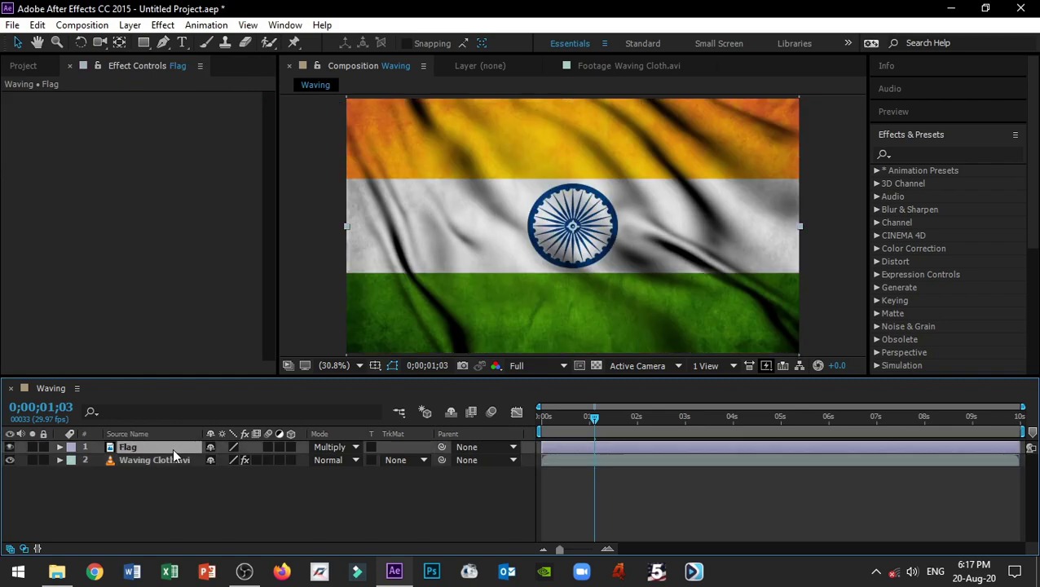
left_click(959, 153)
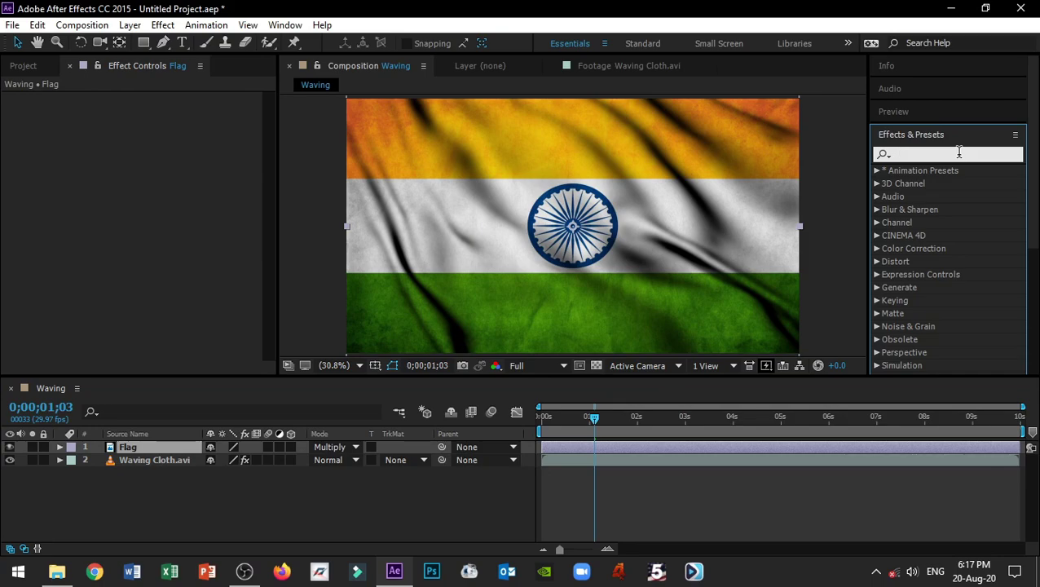
type("displac")
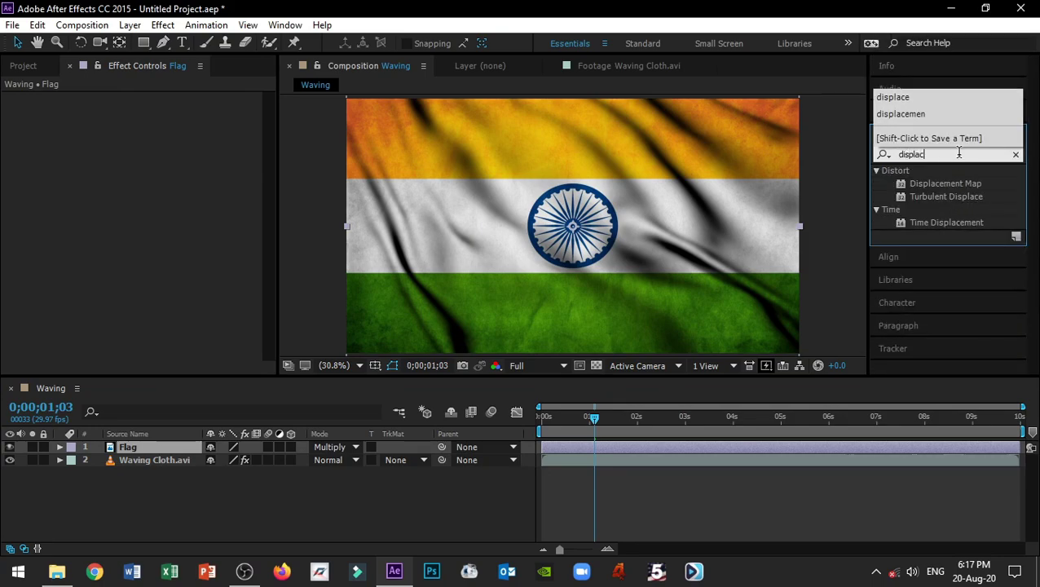
left_click_drag(938, 185, 110, 261)
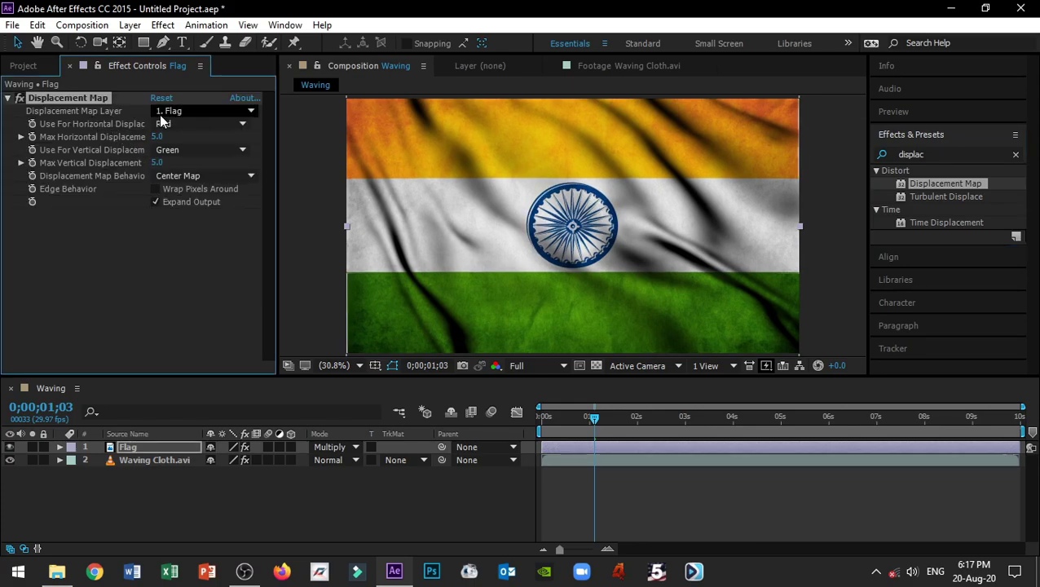
left_click(191, 112)
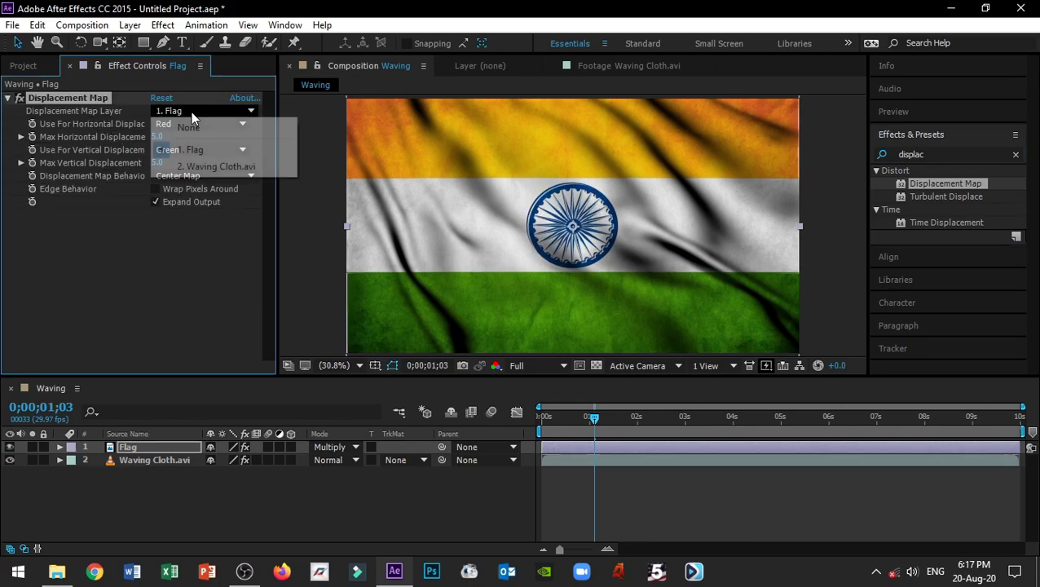
left_click(232, 168)
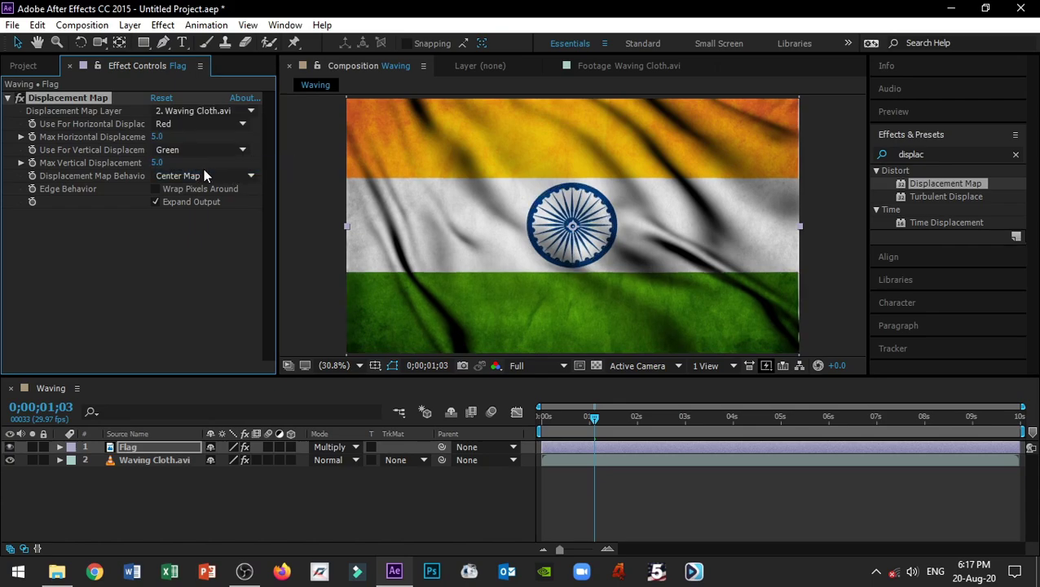
Set the maximum horizontal and vertical displacement to 8
left_click(158, 137)
type("20")
key("Return")
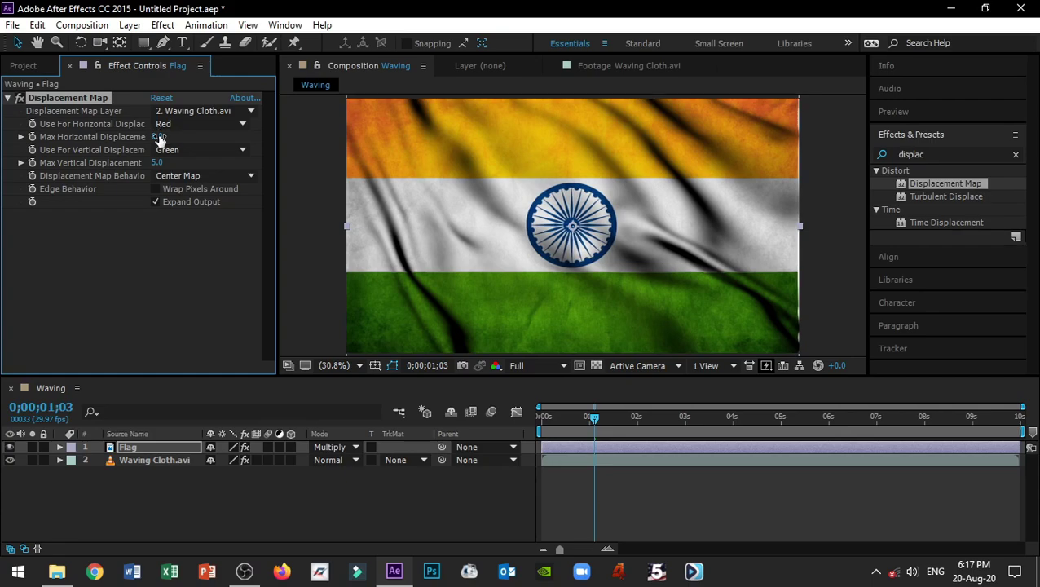
left_click(157, 162)
type("8")
key("Return")
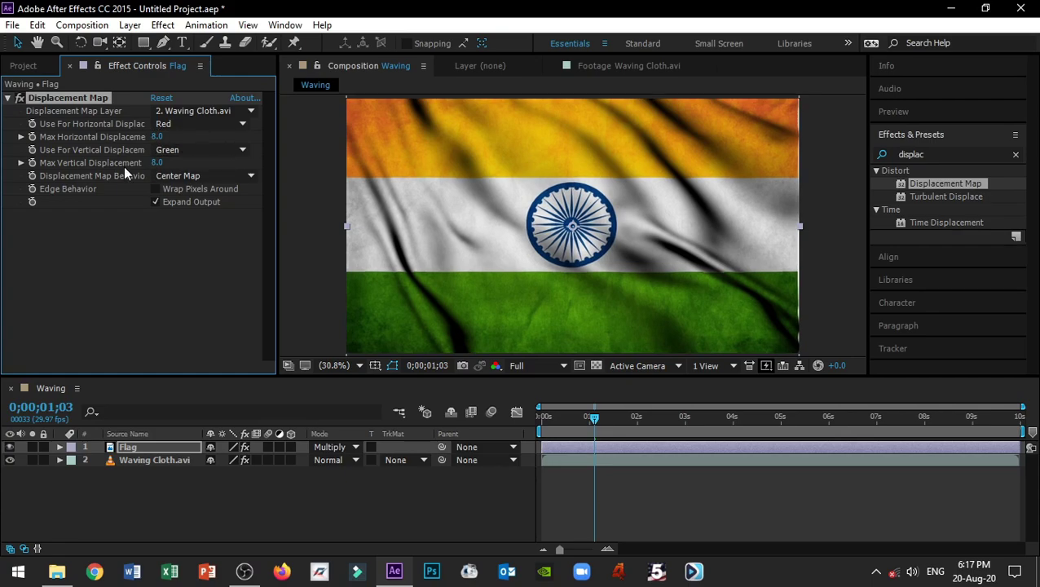
left_click(821, 295)
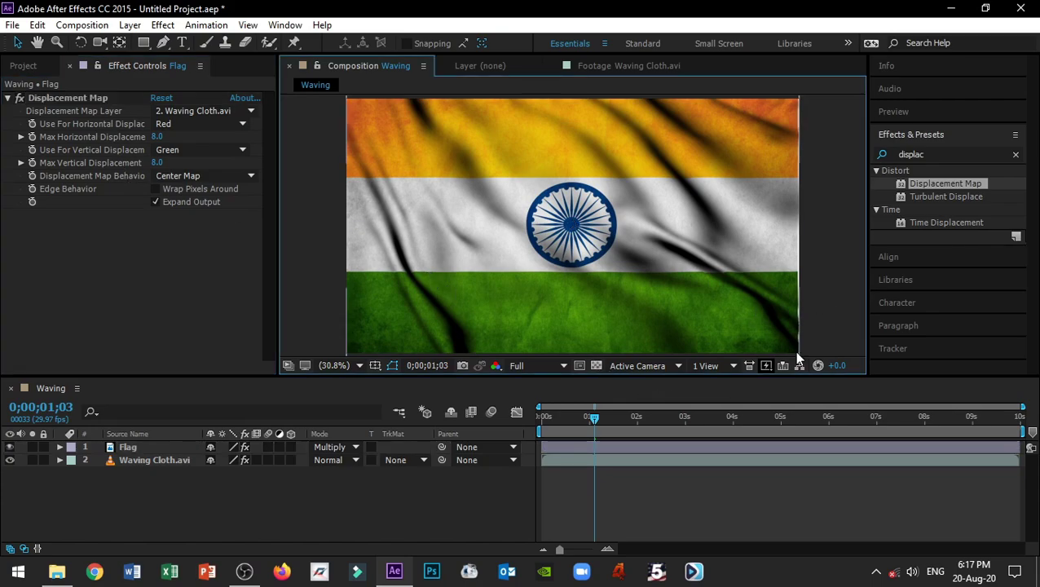
Inspect the flag's right edge and enable Wrap Pixels Around in Displacement Map
scroll(814, 314, "up", 6)
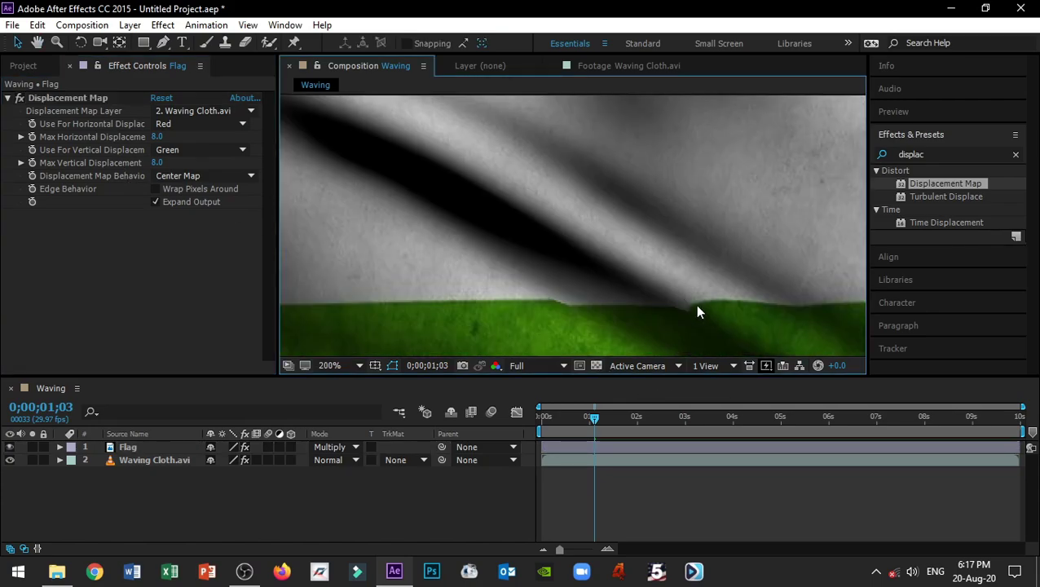
left_click_drag(697, 313, 266, 176)
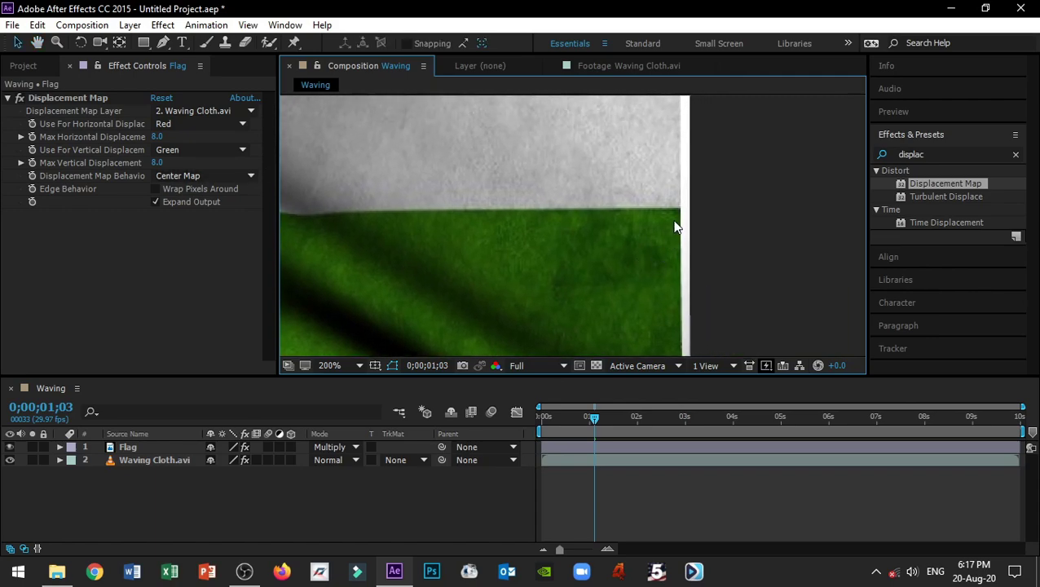
scroll(675, 226, "down", 6)
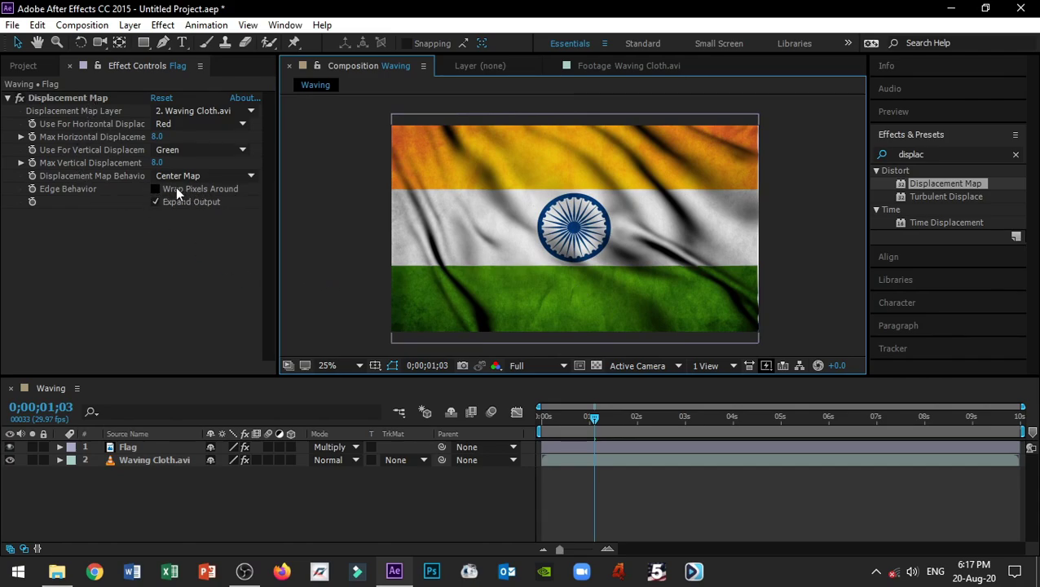
left_click(156, 189)
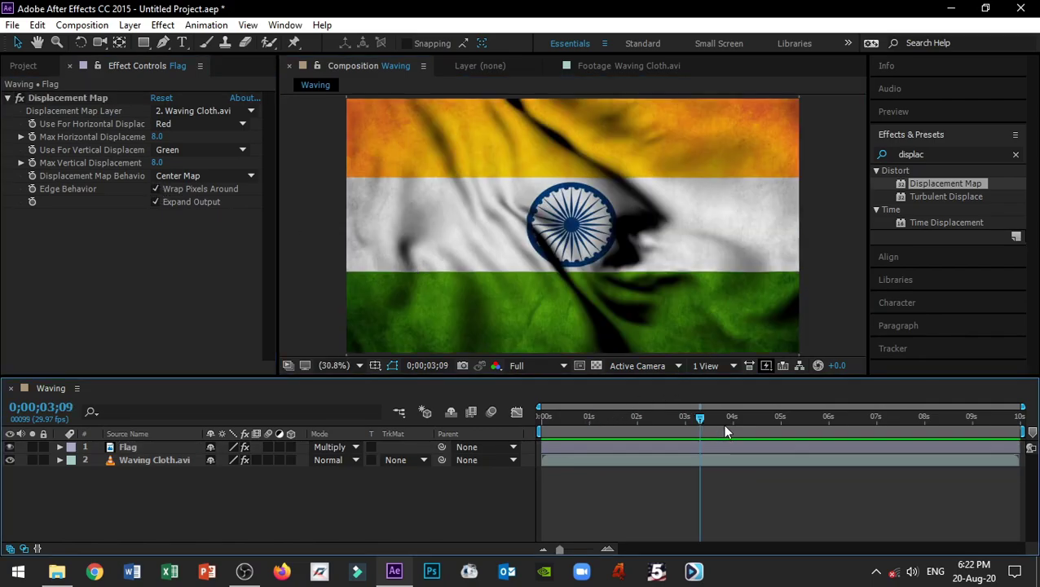
Play the Waving preview from about 4 seconds in a maximized Composition panel
left_click_drag(725, 418, 756, 419)
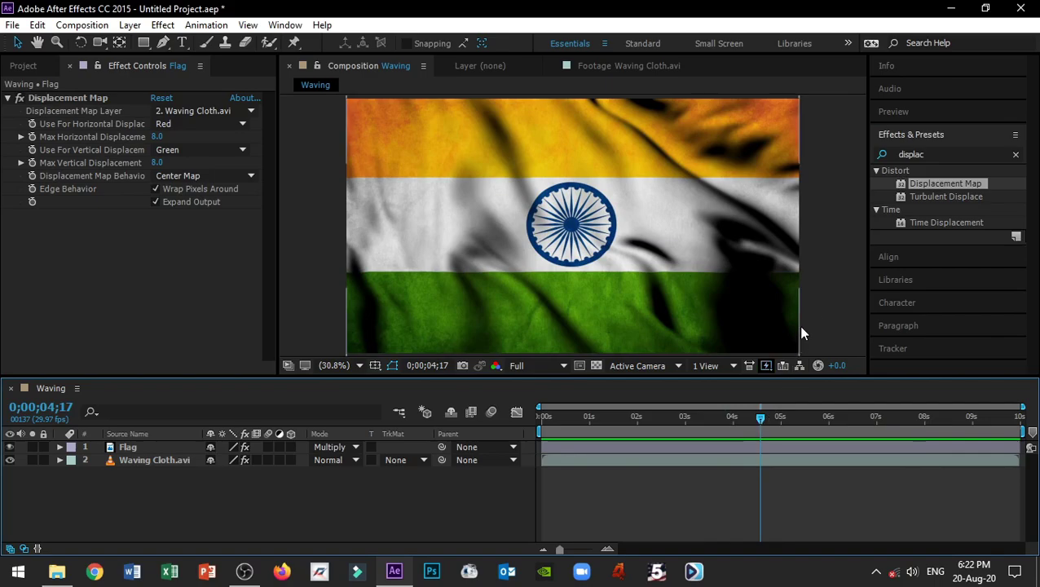
key("space")
key("grave")
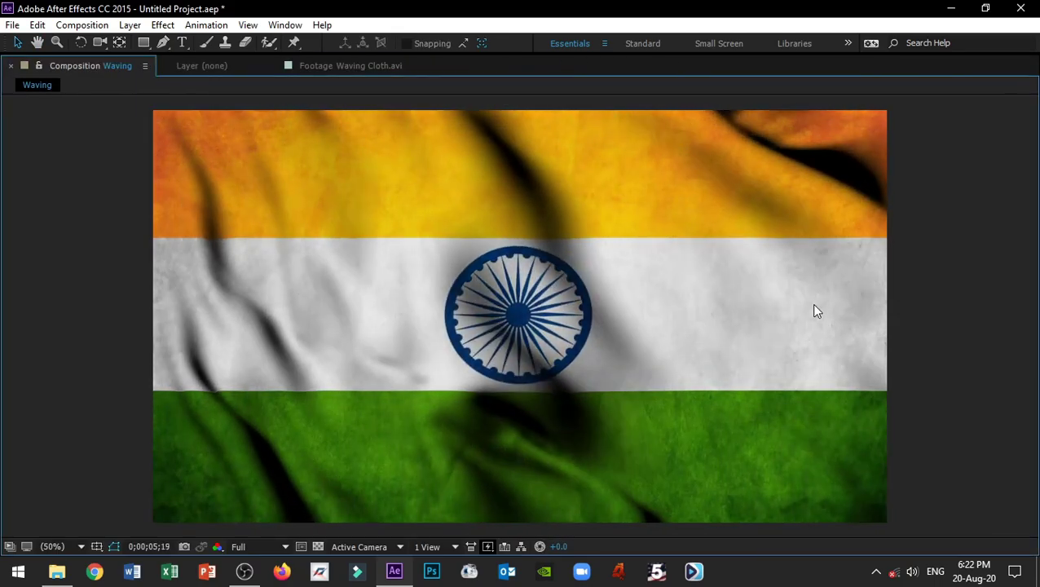